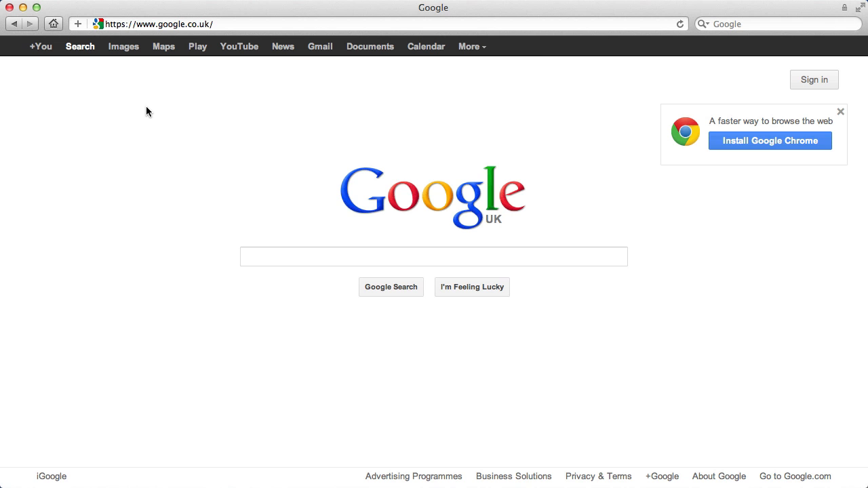
# Go to the Google Sites home page at sites.google.com
pyautogui.click(231, 23)
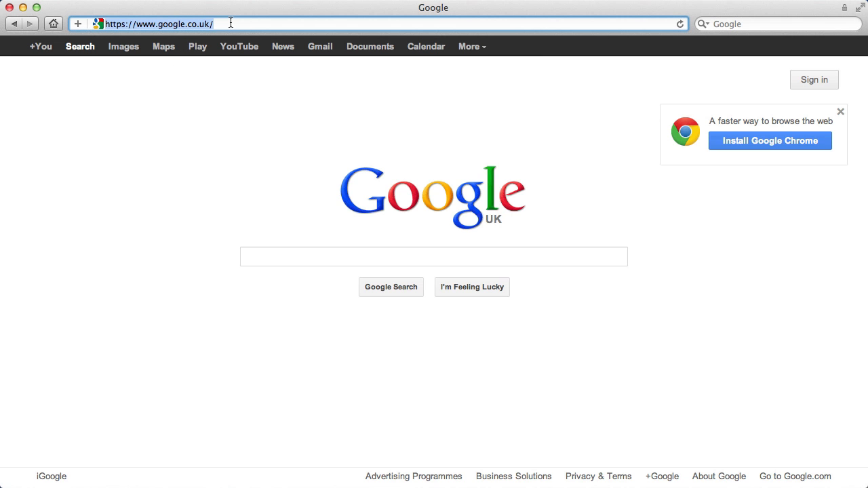
pyautogui.write('sites.')
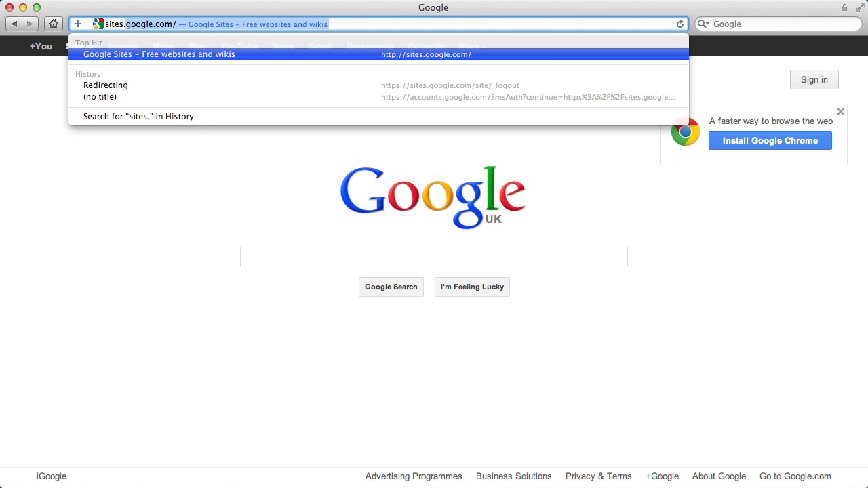
pyautogui.press('Return')
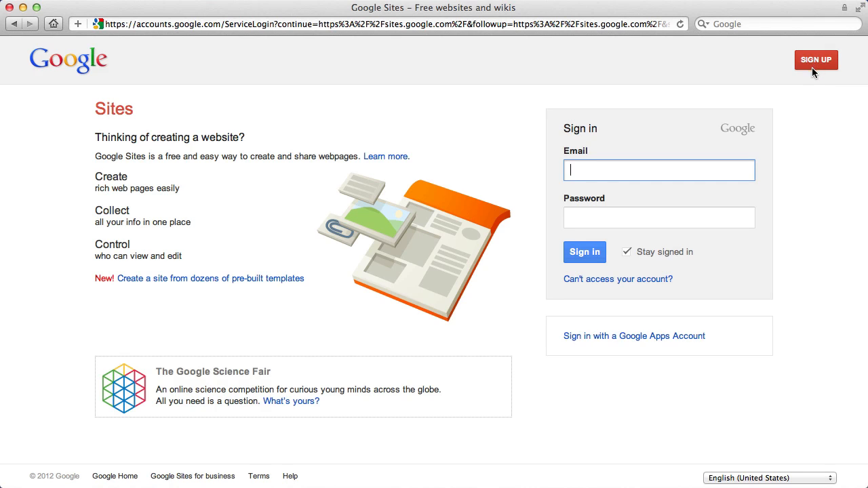
# Sign in to Google Sites with the account's e-mail name and password
pyautogui.click(591, 169)
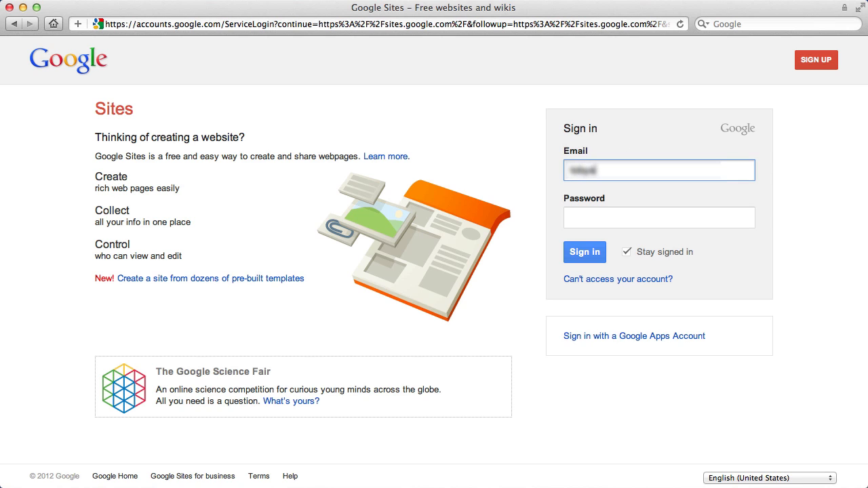
pyautogui.press('Tab')
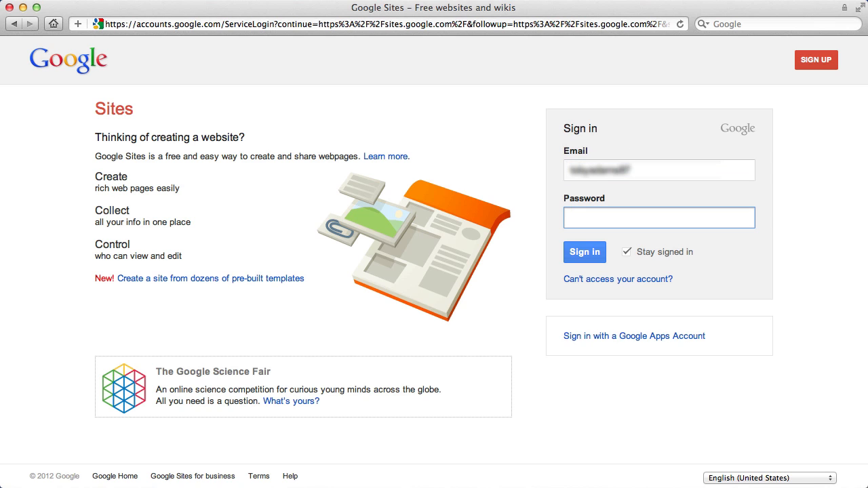
pyautogui.write('*********')
pyautogui.press('Return')
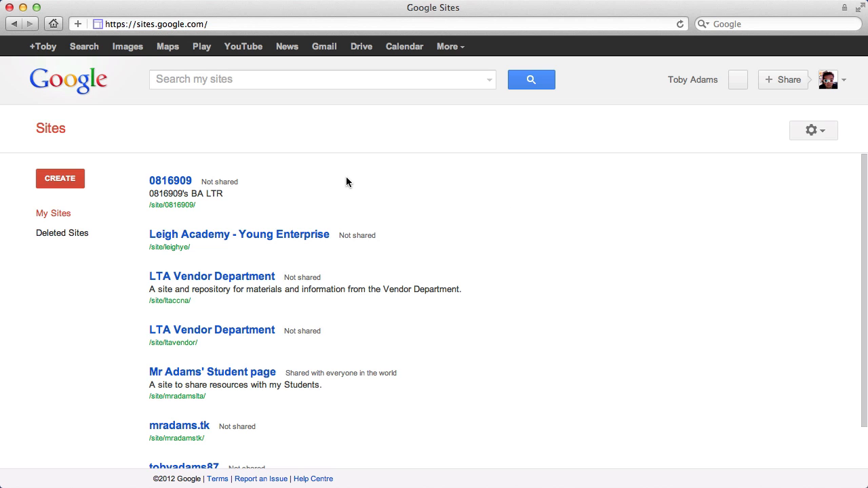
# Look through the list of existing sites and start creating a new site
pyautogui.scroll(-3, 307, 212)
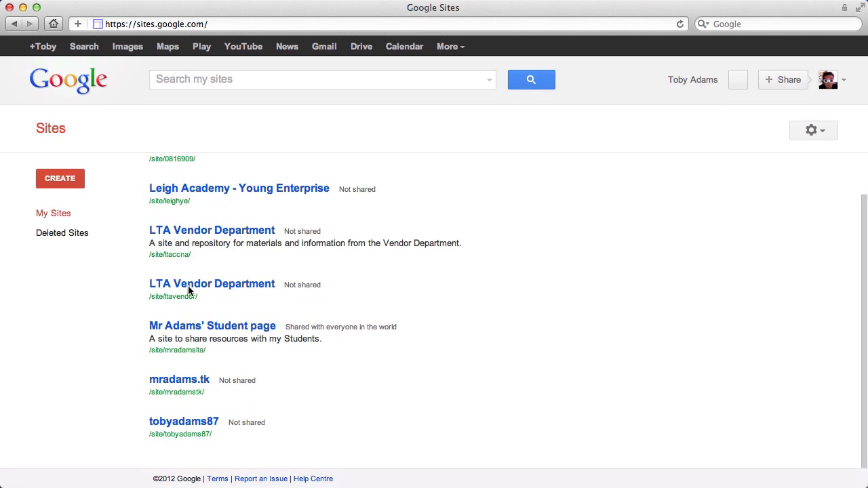
pyautogui.scroll(3, 299, 234)
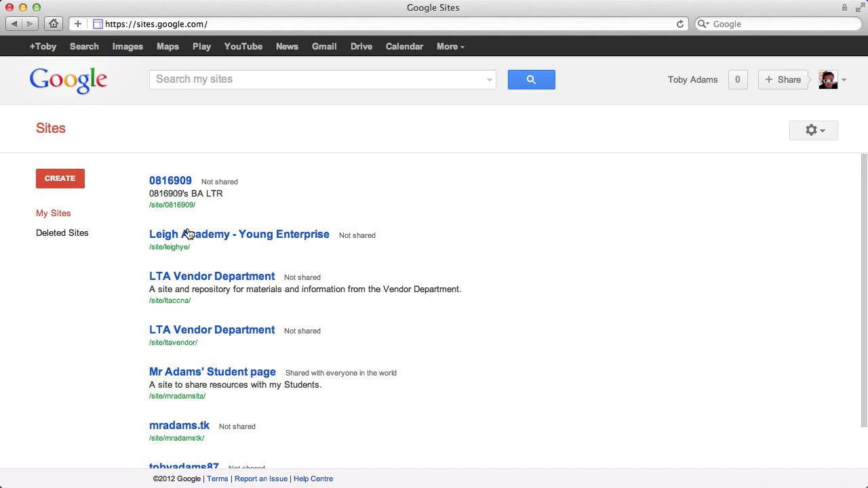
pyautogui.click(61, 180)
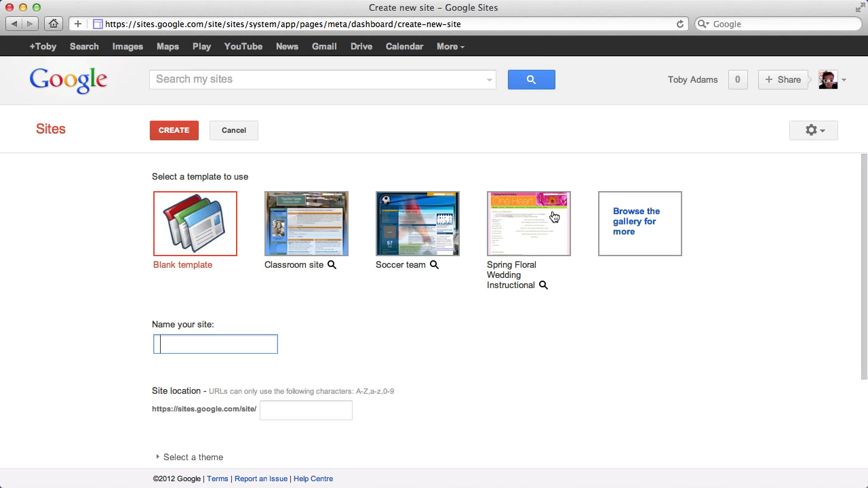
# Browse the featured designs in the site template gallery, and close it without choosing one
pyautogui.click(624, 231)
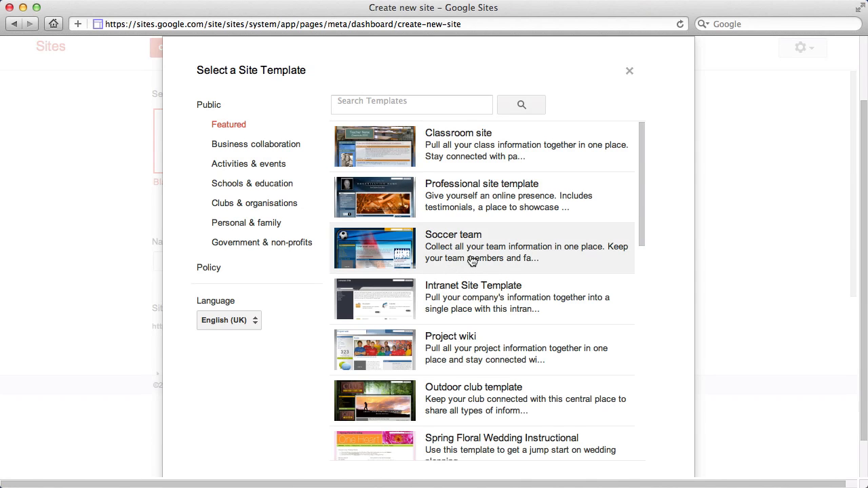
pyautogui.scroll(-10, 472, 262)
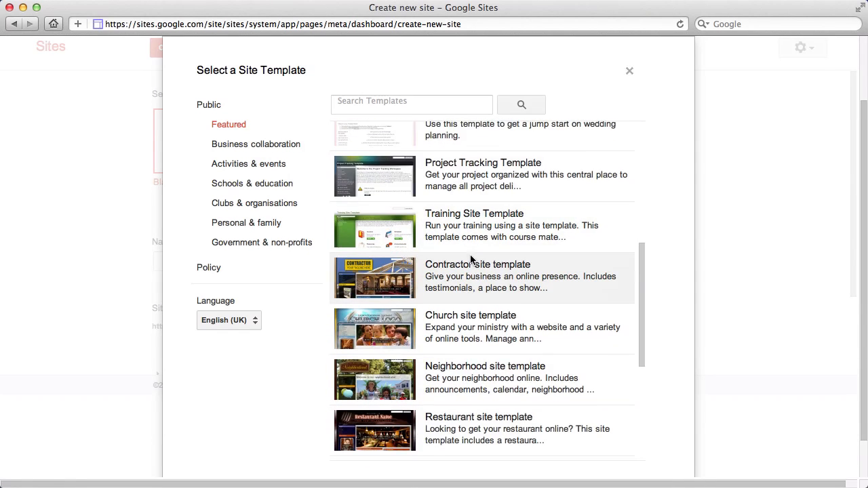
pyautogui.scroll(-10, 472, 262)
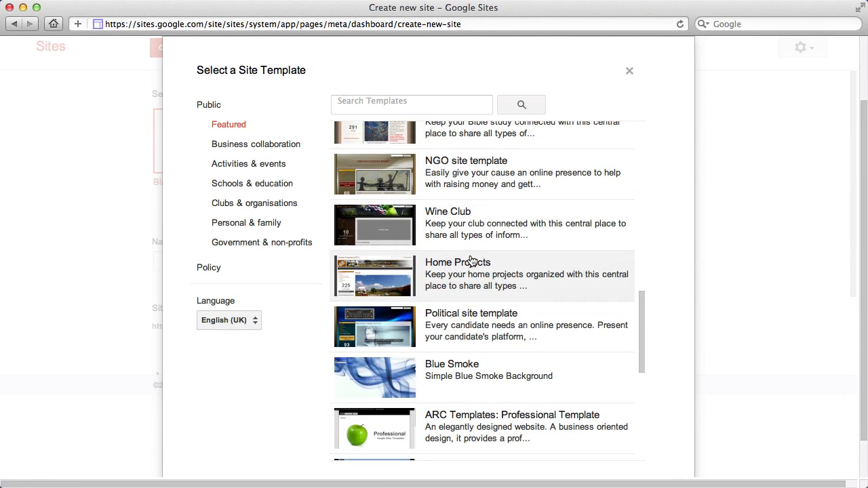
pyautogui.scroll(-4, 472, 219)
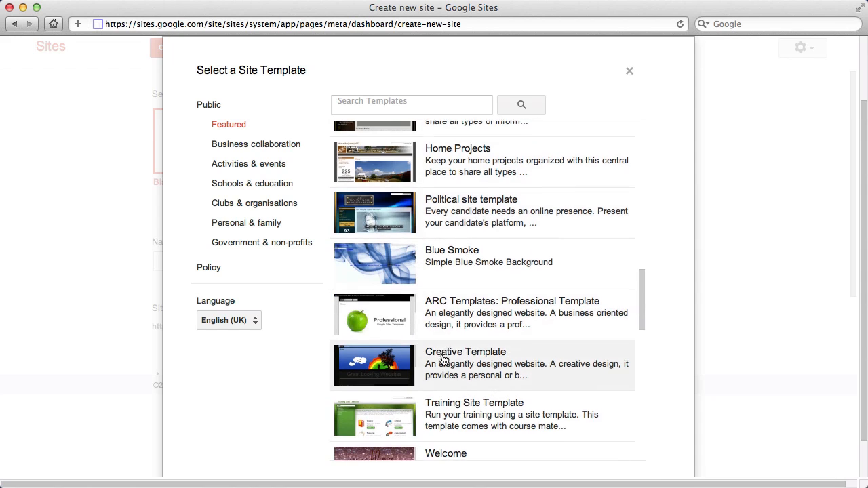
pyautogui.scroll(-3, 442, 359)
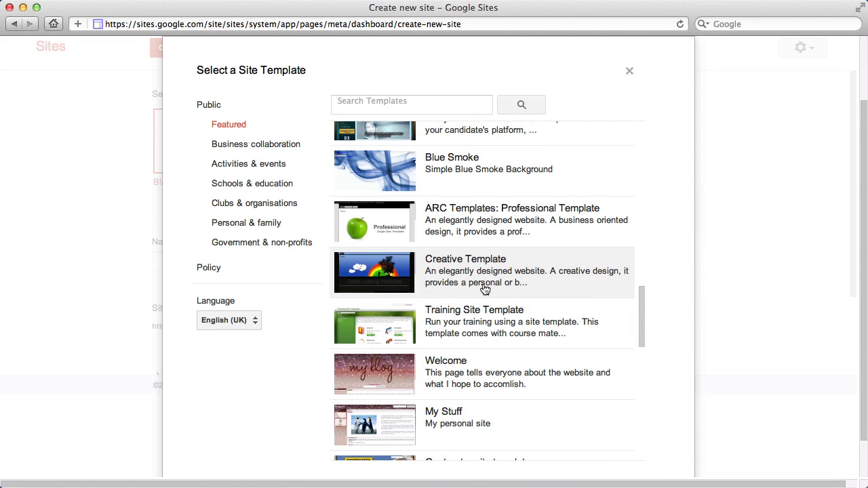
pyautogui.scroll(-5, 475, 292)
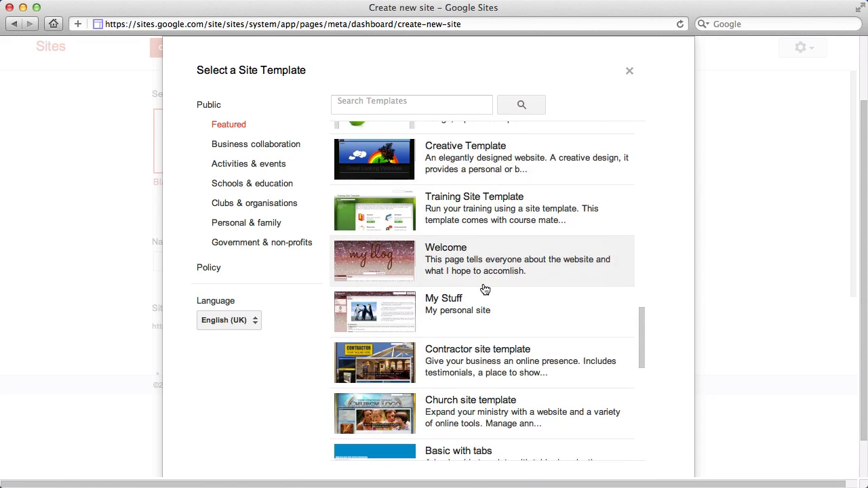
pyautogui.scroll(-15, 445, 345)
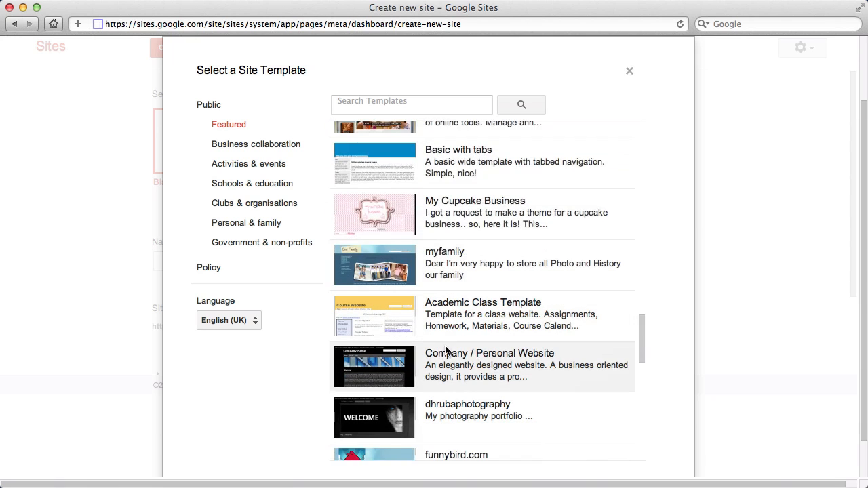
pyautogui.scroll(-15, 447, 350)
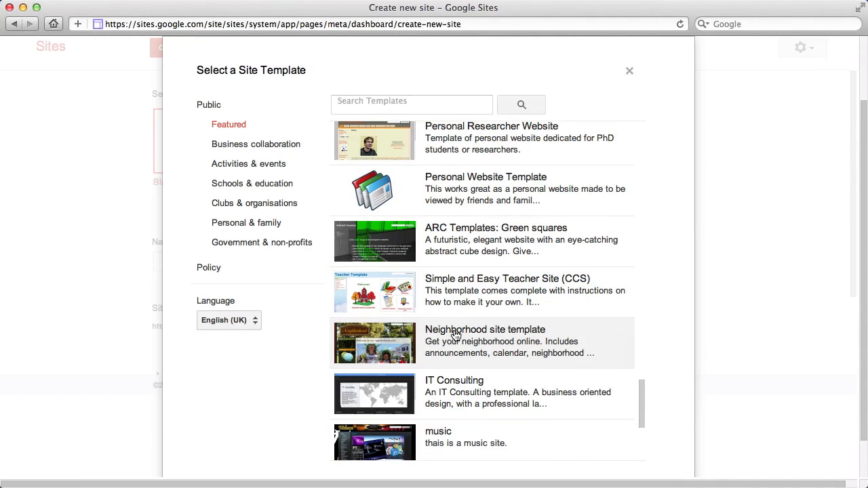
pyautogui.scroll(-10, 455, 335)
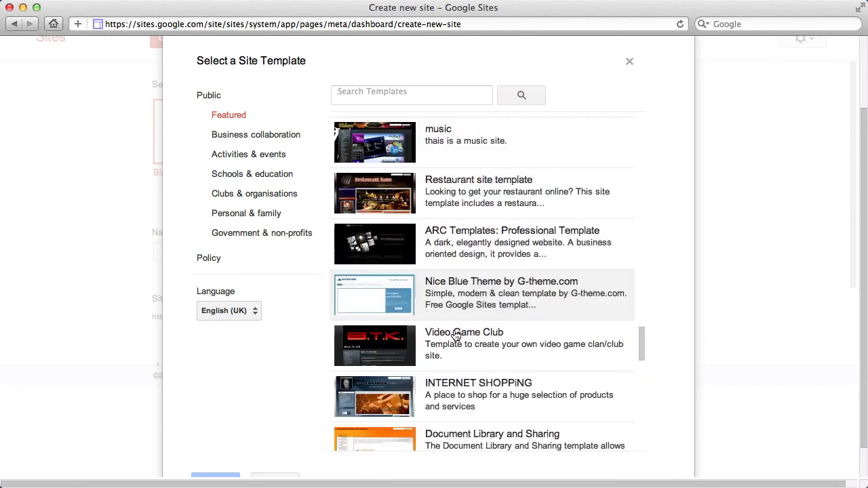
pyautogui.scroll(-6, 454, 334)
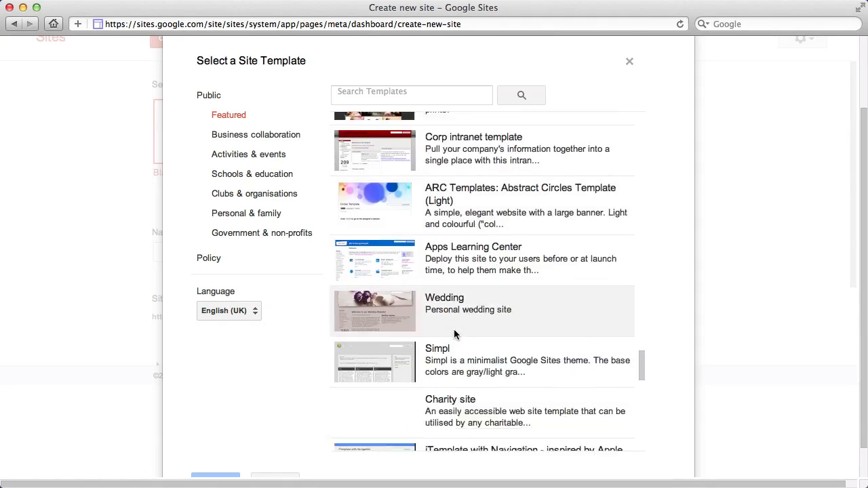
pyautogui.scroll(4, 453, 333)
pyautogui.scroll(10, 454, 330)
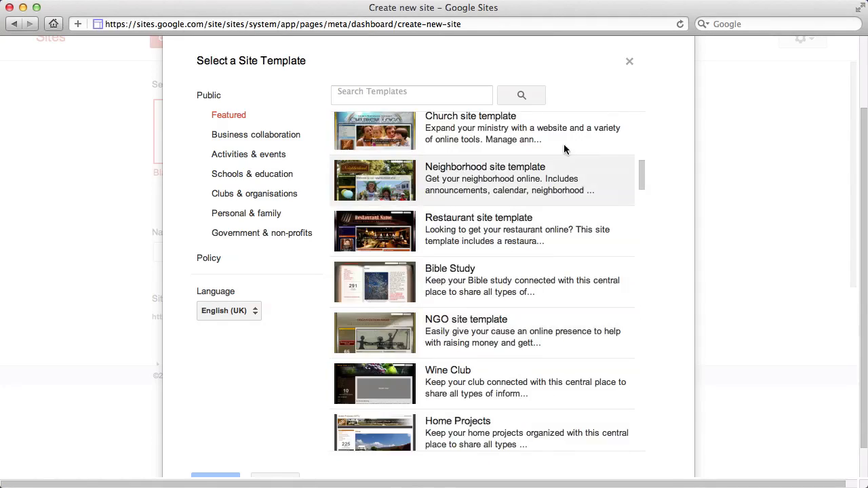
pyautogui.click(629, 63)
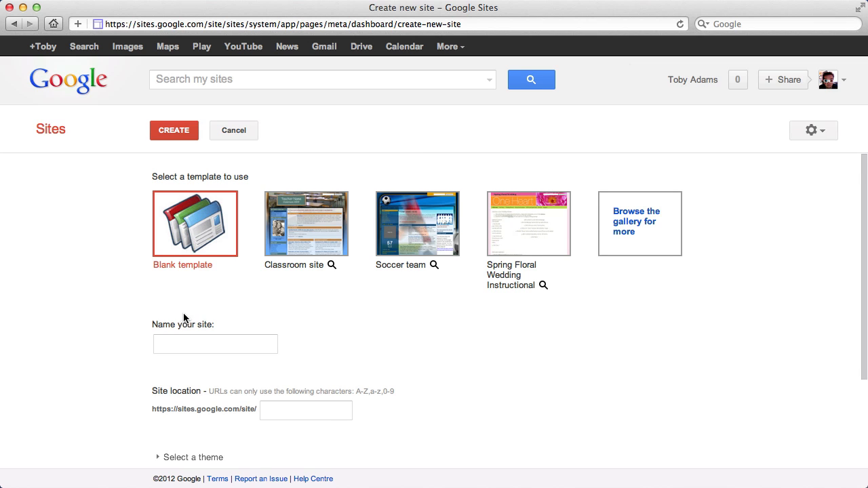
# Name the new site abcdemo, with abcdemo as its site location
pyautogui.scroll(-3, 184, 313)
pyautogui.click(196, 278)
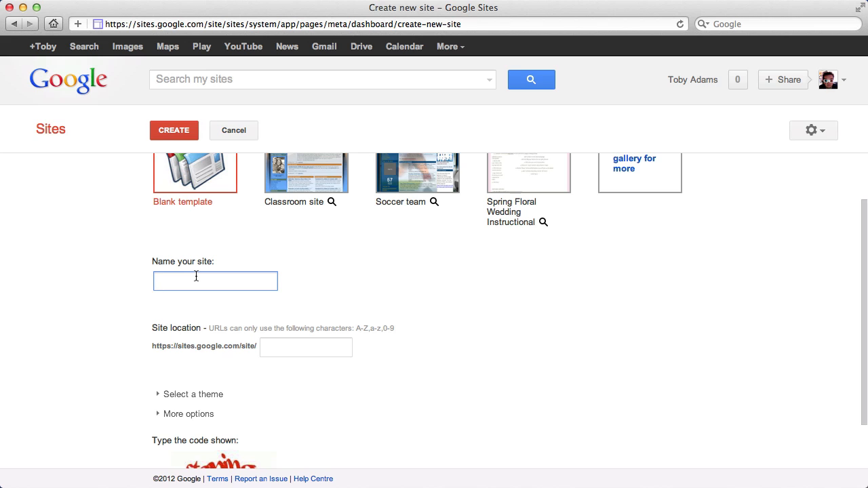
pyautogui.write('abcdemo')
pyautogui.click(340, 350)
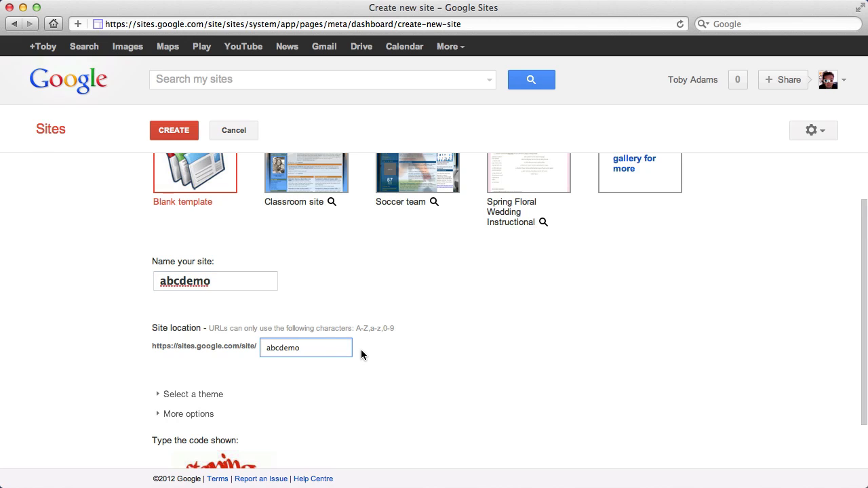
# Expand the theme selection, examine the available themes, and collapse it without picking one
pyautogui.scroll(-2, 360, 350)
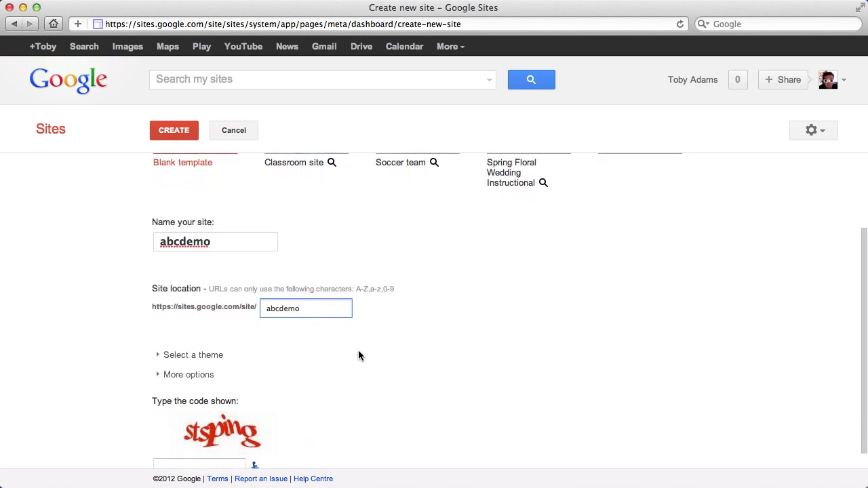
pyautogui.click(165, 351)
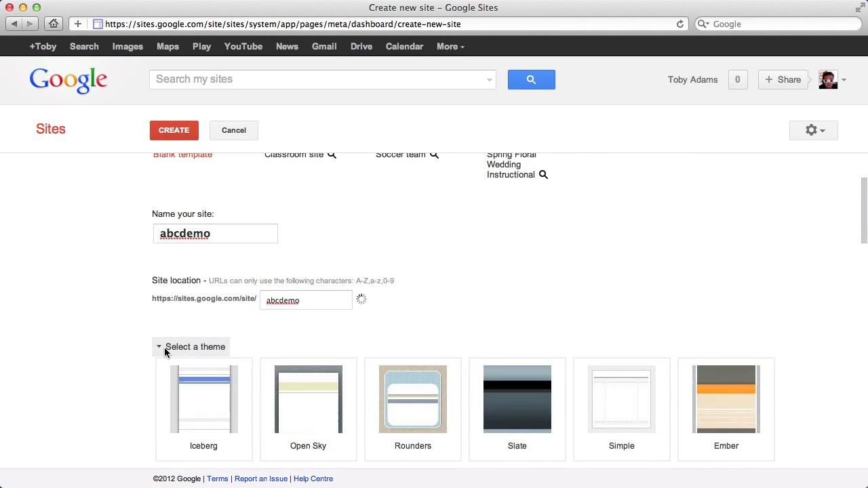
pyautogui.scroll(-5, 214, 362)
pyautogui.scroll(-4, 402, 331)
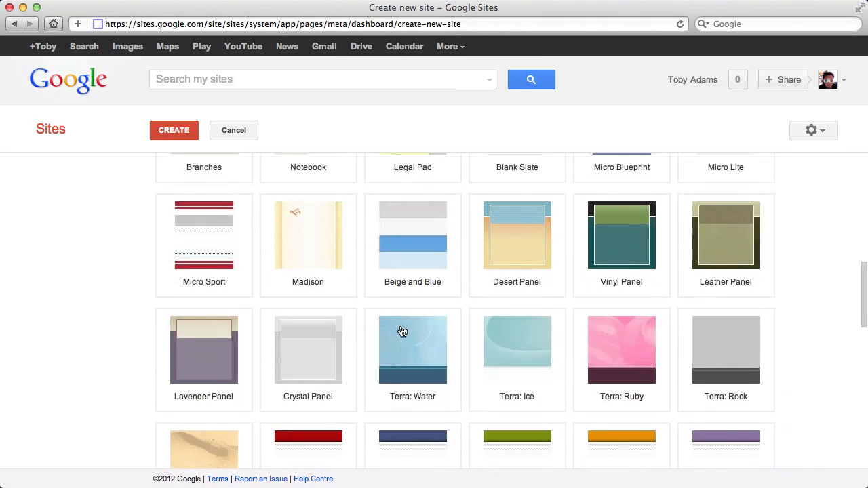
pyautogui.scroll(-4, 523, 319)
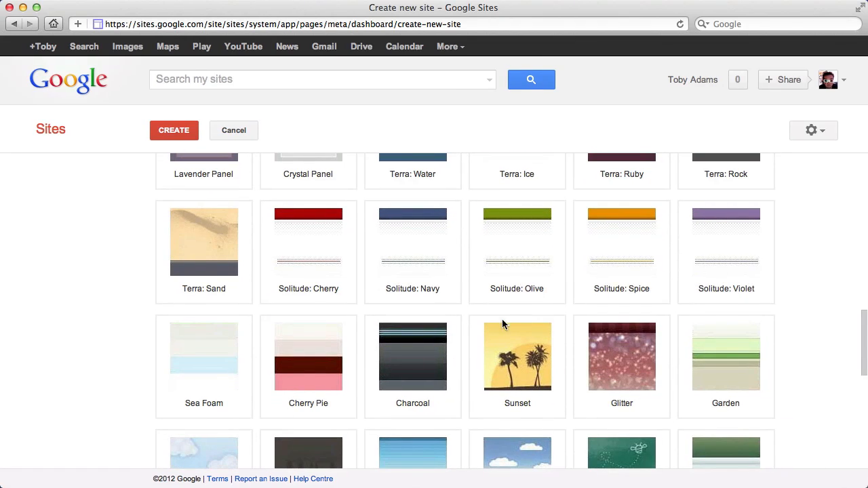
pyautogui.scroll(-3, 479, 336)
pyautogui.scroll(2, 479, 336)
pyautogui.scroll(-4, 479, 336)
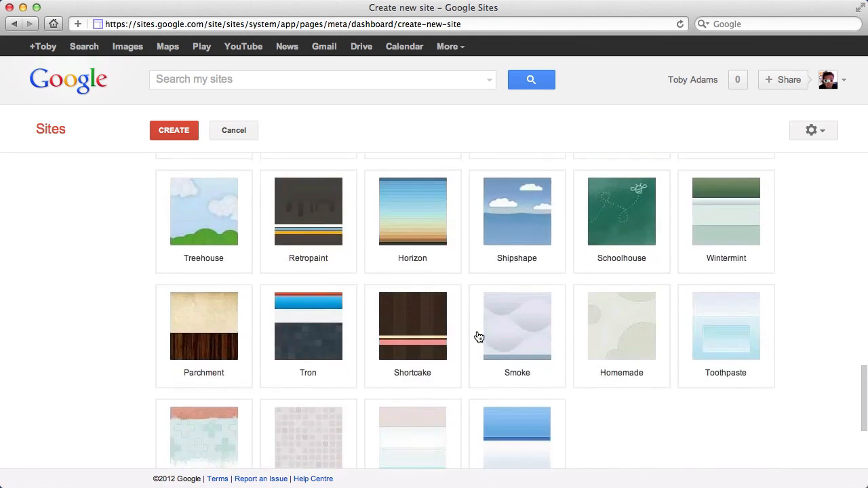
pyautogui.scroll(15, 479, 337)
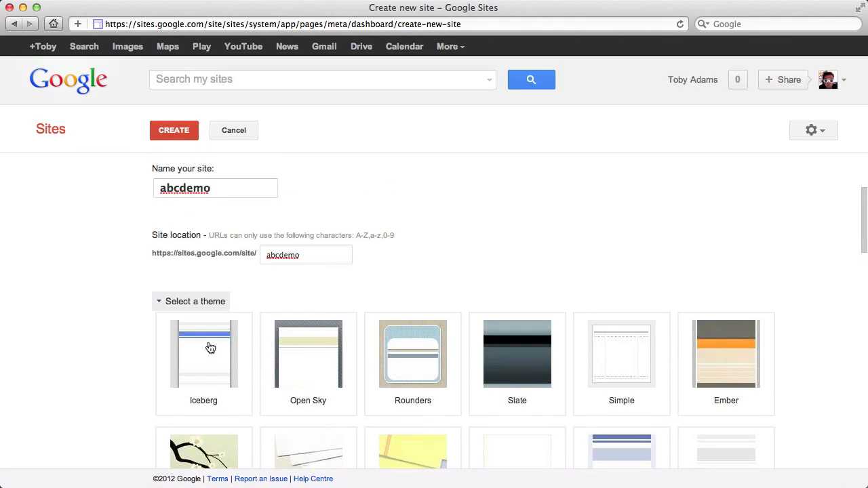
pyautogui.click(206, 301)
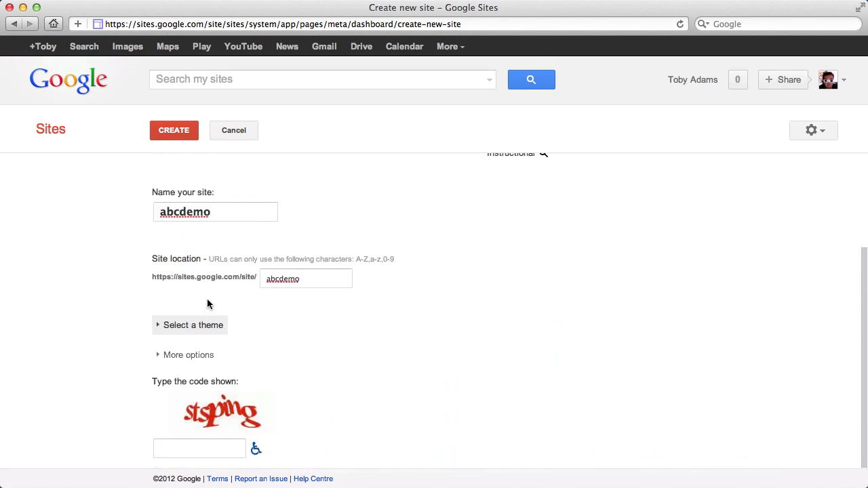
# Examine the additional options for the site description and mature content, and collapse them again
pyautogui.click(188, 355)
pyautogui.scroll(-3, 160, 363)
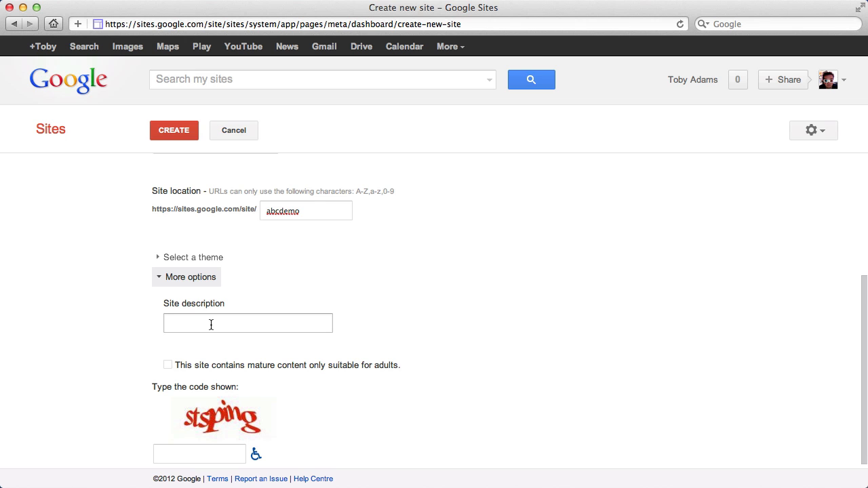
pyautogui.click(174, 277)
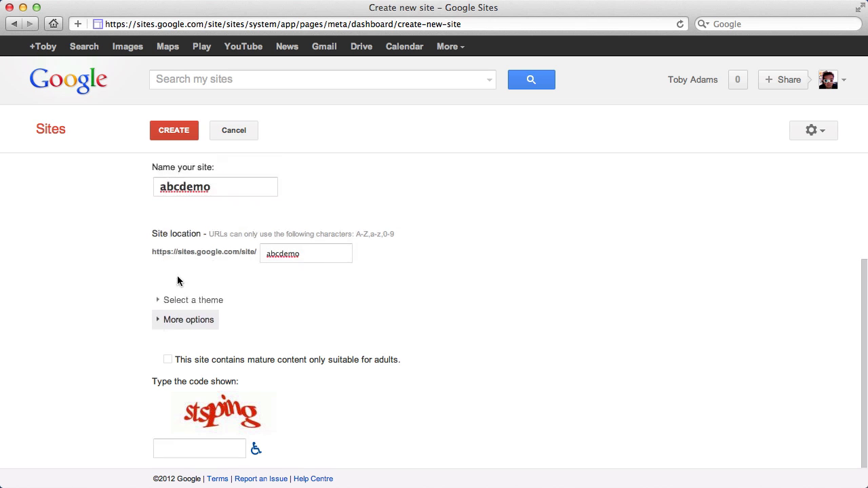
# Enter the verification code shown in the image and try to create the site
pyautogui.click(203, 448)
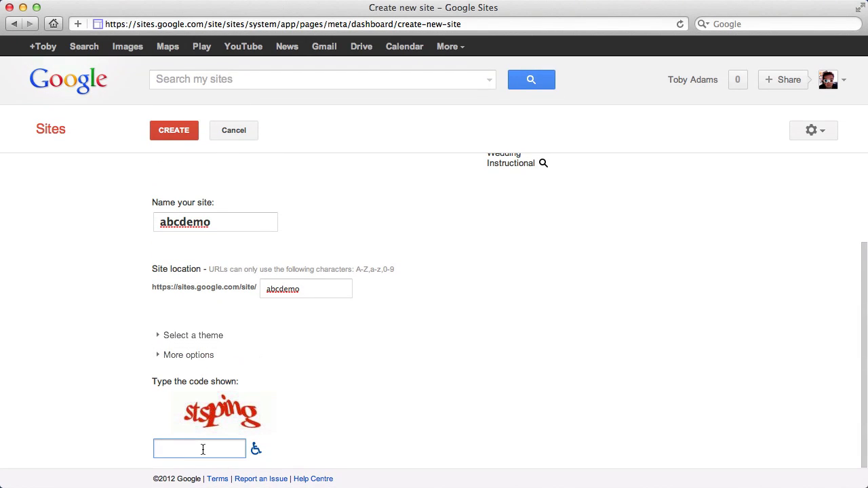
pyautogui.write('stsping')
pyautogui.click(177, 130)
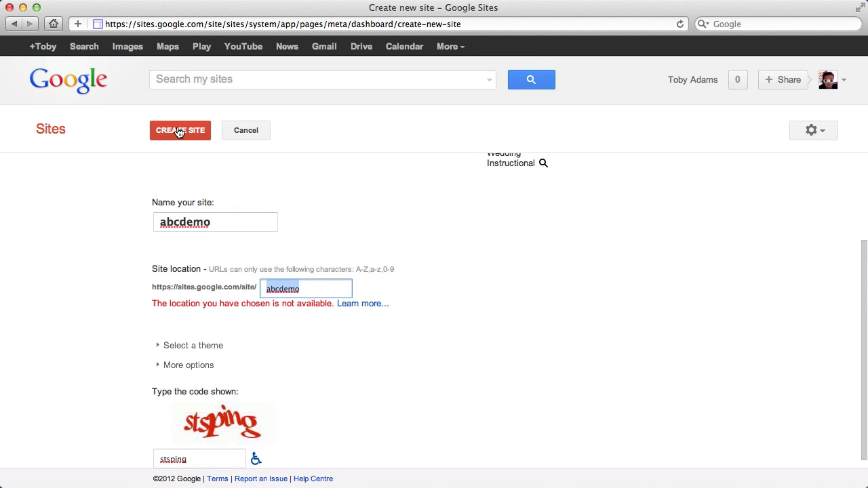
# Change the site name to abcdemo1
pyautogui.click(215, 222)
pyautogui.click(228, 220)
pyautogui.write('1')
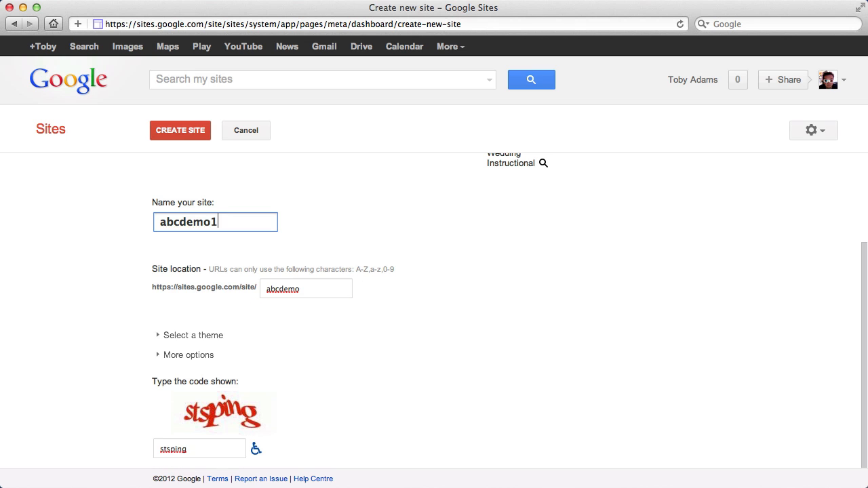
pyautogui.write('23')
# Complete the site name and location as abcdemo123 and try to create the site
pyautogui.click(323, 290)
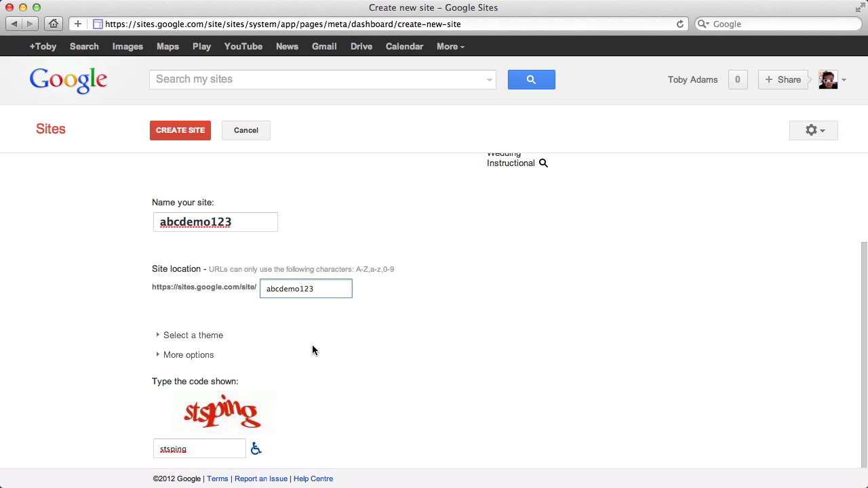
pyautogui.click(175, 136)
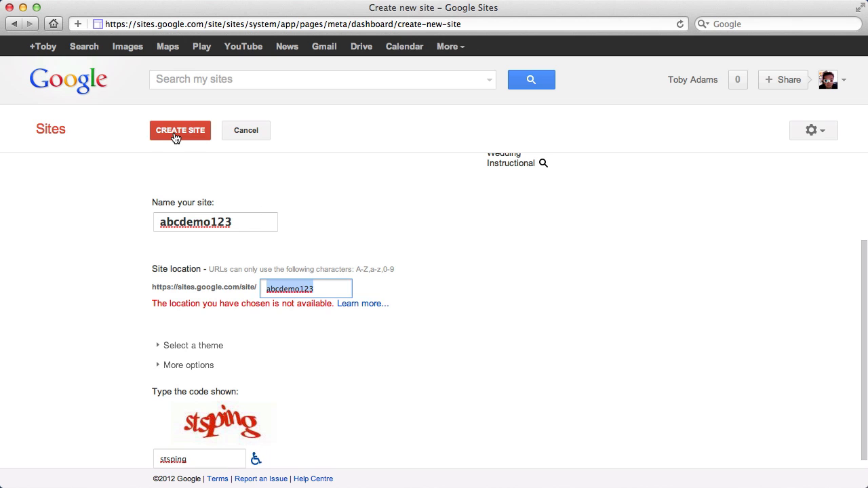
# Extend the site name and location to abcdemo123456 and create the site
pyautogui.click(240, 222)
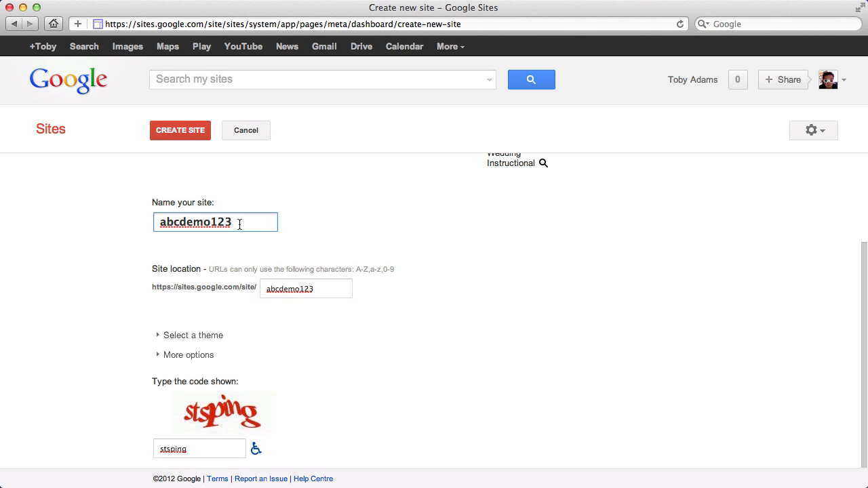
pyautogui.write('456')
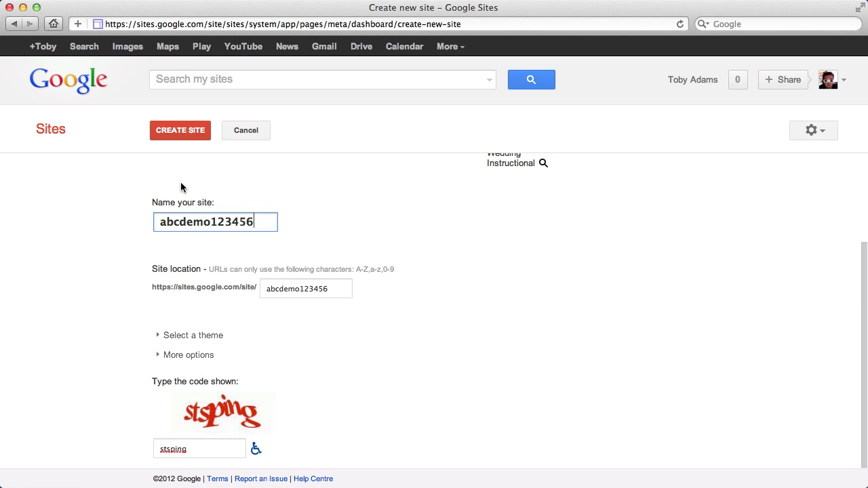
pyautogui.click(168, 132)
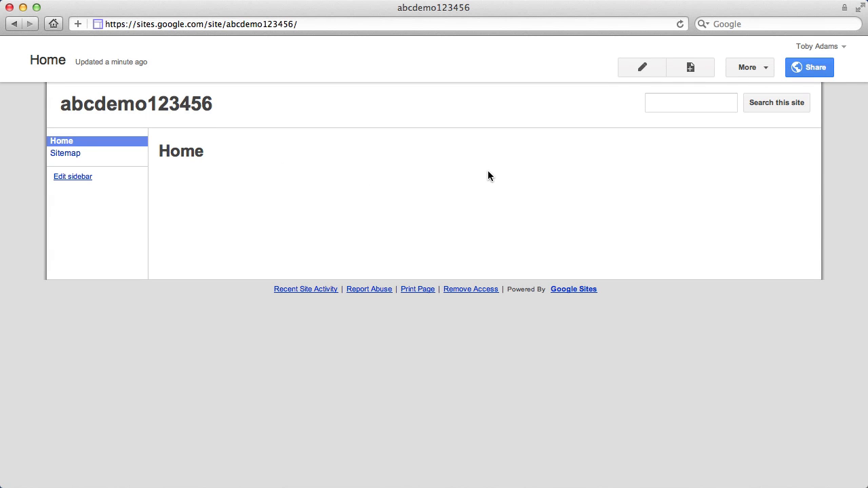
# Open the new site's management area and look through its general settings, from the site name down to the access settings
pyautogui.click(749, 71)
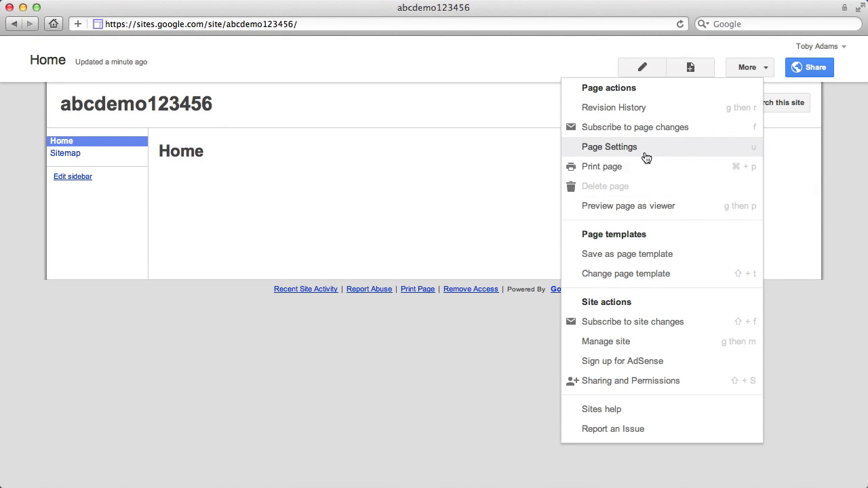
pyautogui.click(616, 346)
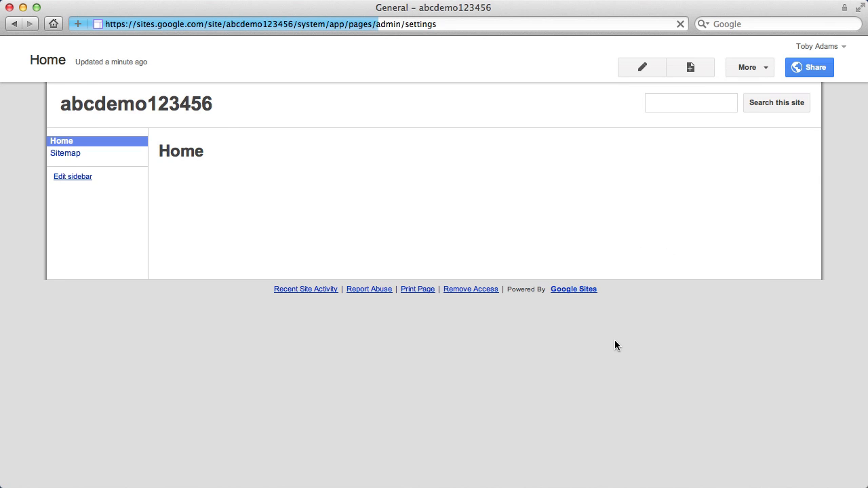
pyautogui.scroll(-3, 438, 332)
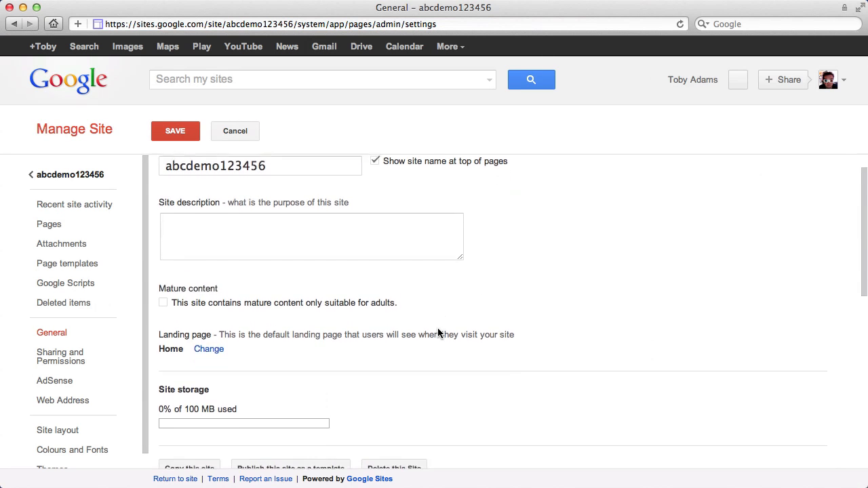
pyautogui.scroll(-5, 437, 332)
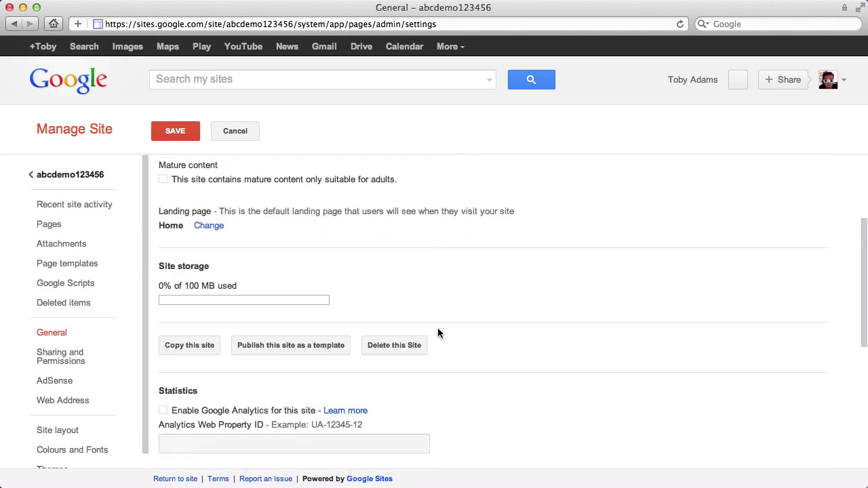
pyautogui.scroll(-7, 437, 332)
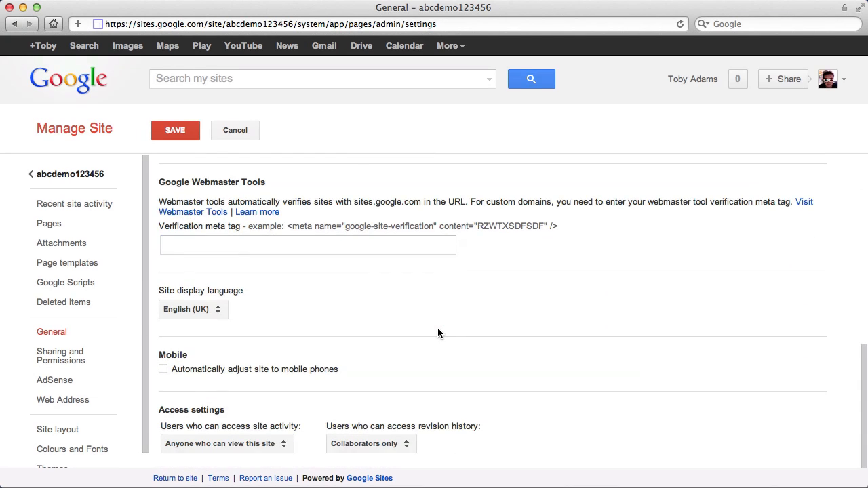
pyautogui.scroll(15, 438, 332)
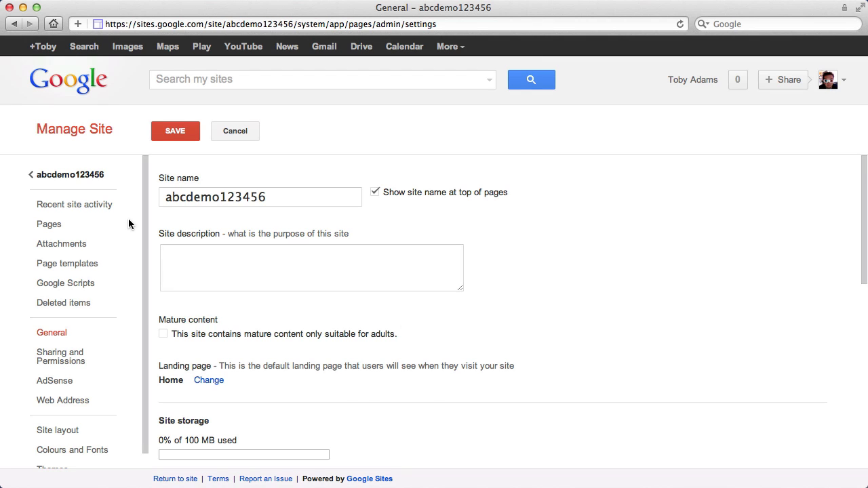
# View the site's page hierarchy, and return to the general settings to review the storage, copy, delete and statistics options
pyautogui.click(71, 227)
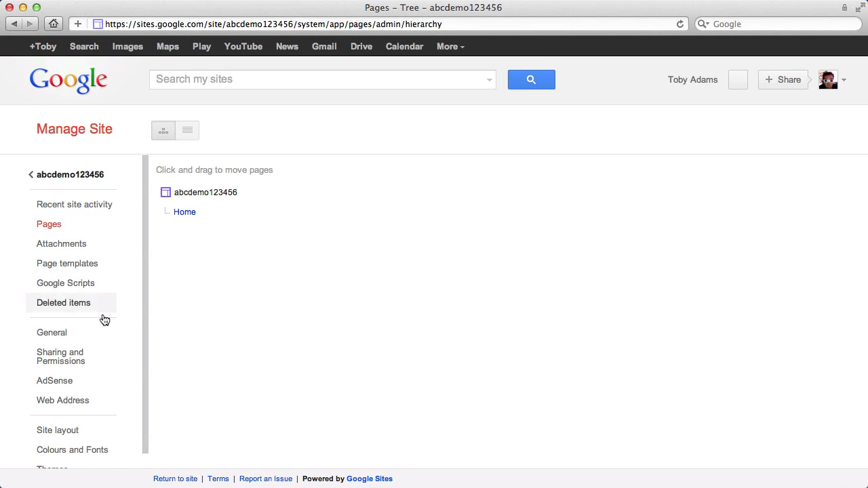
pyautogui.scroll(-1, 102, 332)
pyautogui.click(72, 327)
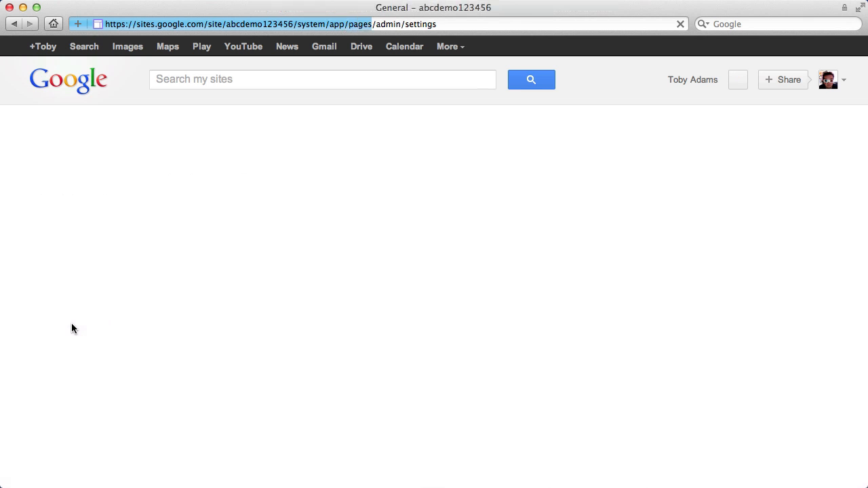
pyautogui.scroll(-3, 210, 346)
pyautogui.scroll(-1, 209, 346)
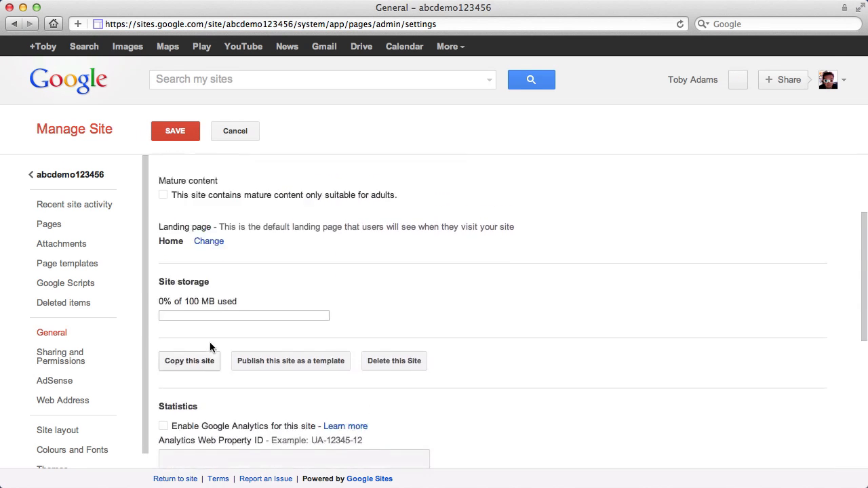
pyautogui.scroll(-5, 209, 346)
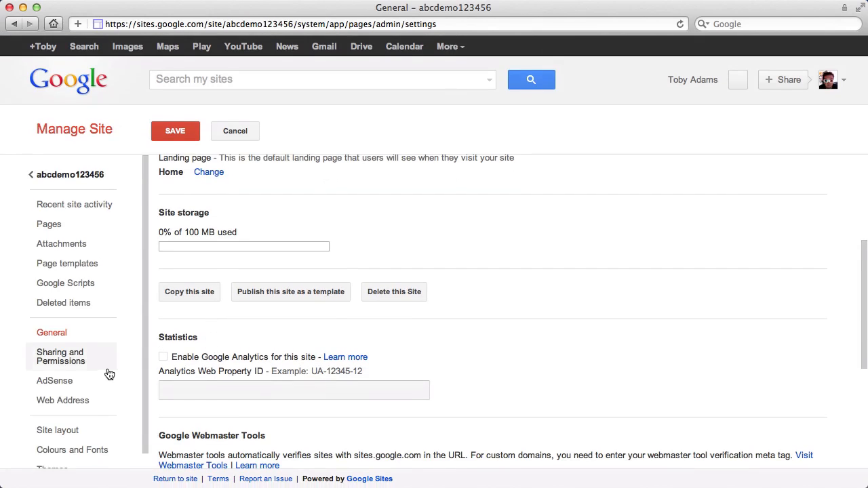
pyautogui.scroll(-1, 106, 373)
# Examine the site layout options for width, header, sidebar and footer, and return to the site's home page without saving changes
pyautogui.click(60, 414)
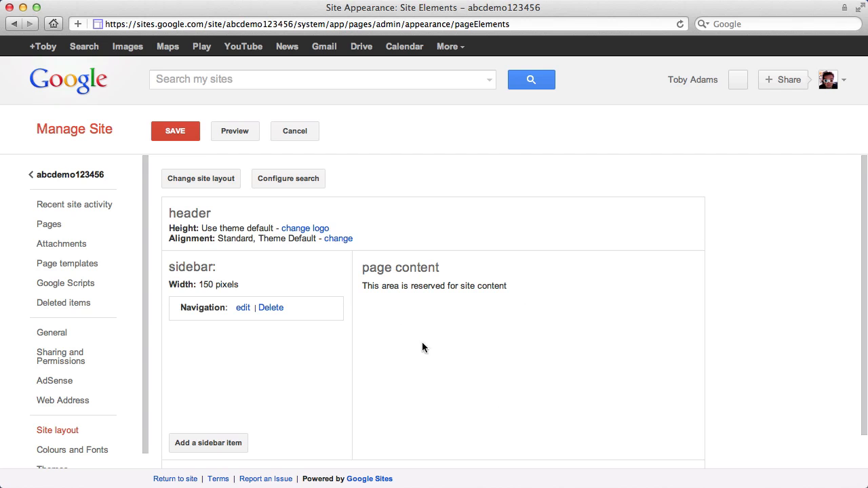
pyautogui.click(188, 178)
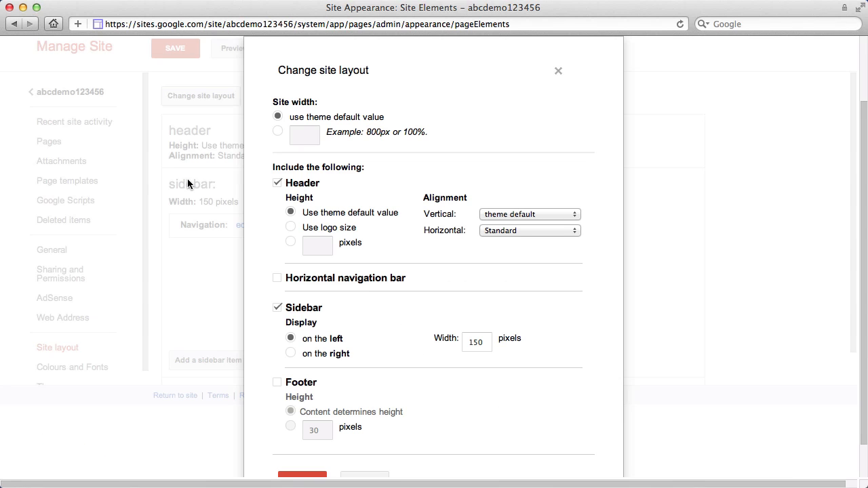
pyautogui.click(558, 72)
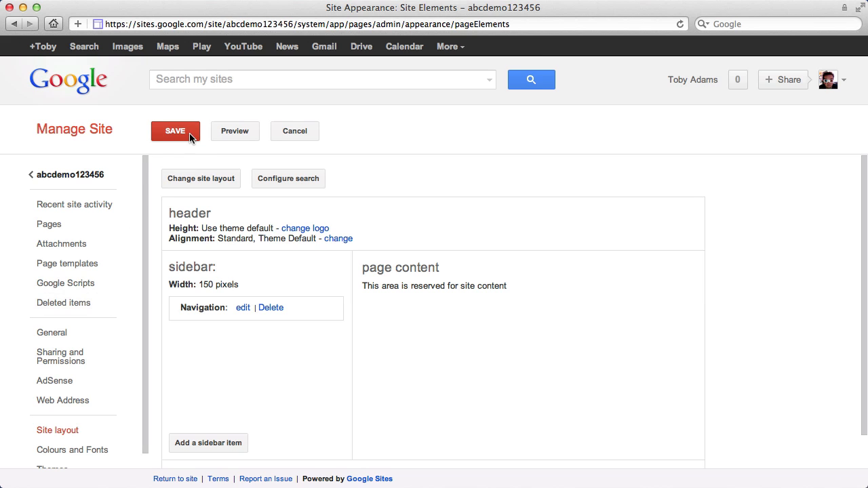
pyautogui.click(292, 133)
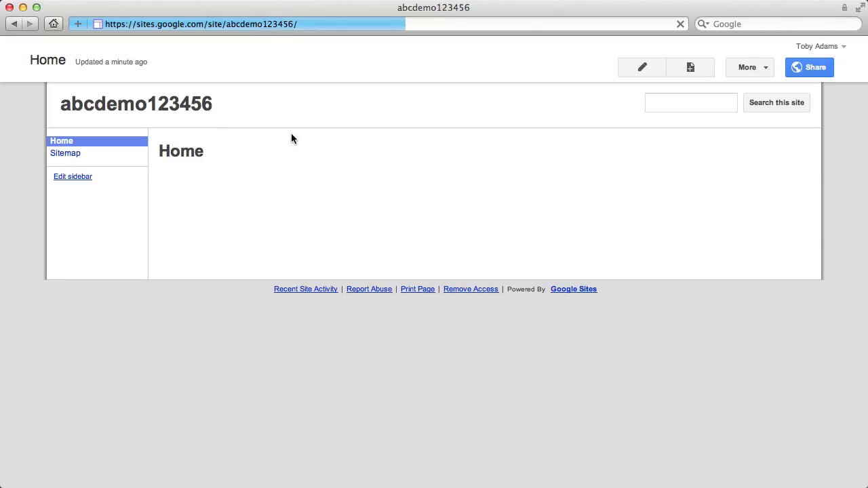